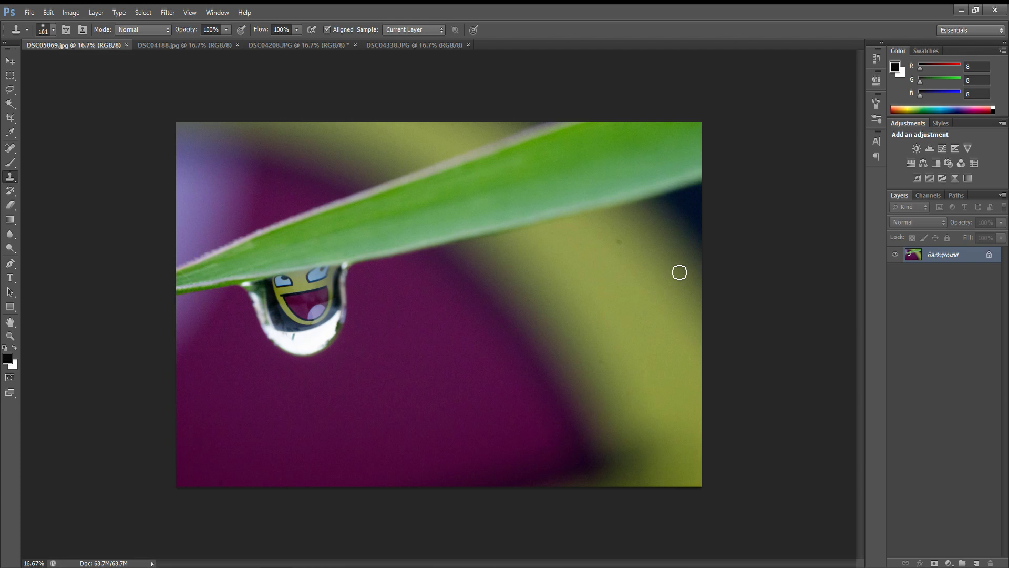
Content-Aware Fill a dust speck boxed in the yellow background right of the drop
{"action": "left_click", "coordinate": [10, 76]}
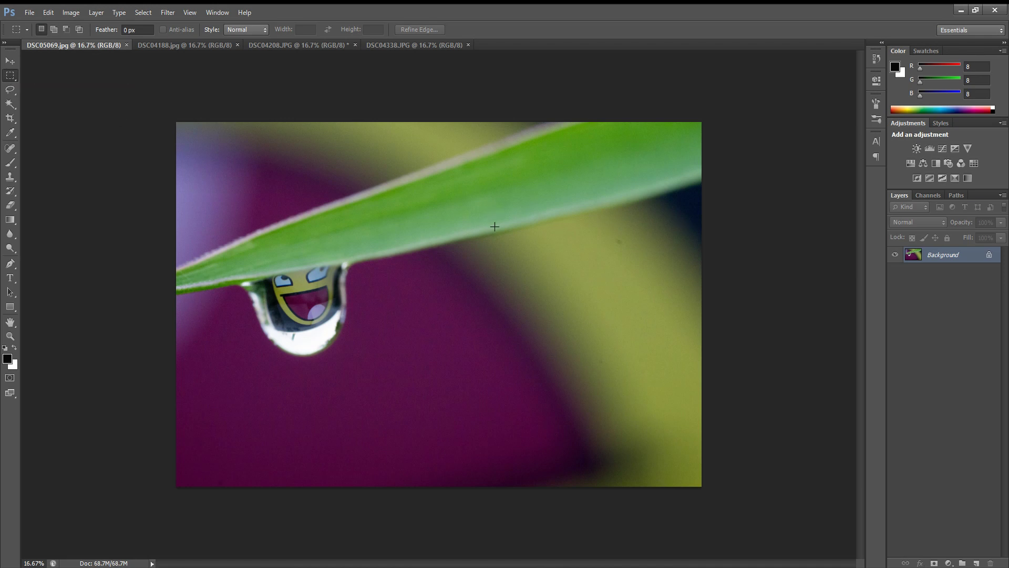
{"action": "left_click_drag", "start_coordinate": [609, 235], "coordinate": [631, 255]}
{"action": "key", "text": "shift+BackSpace"}
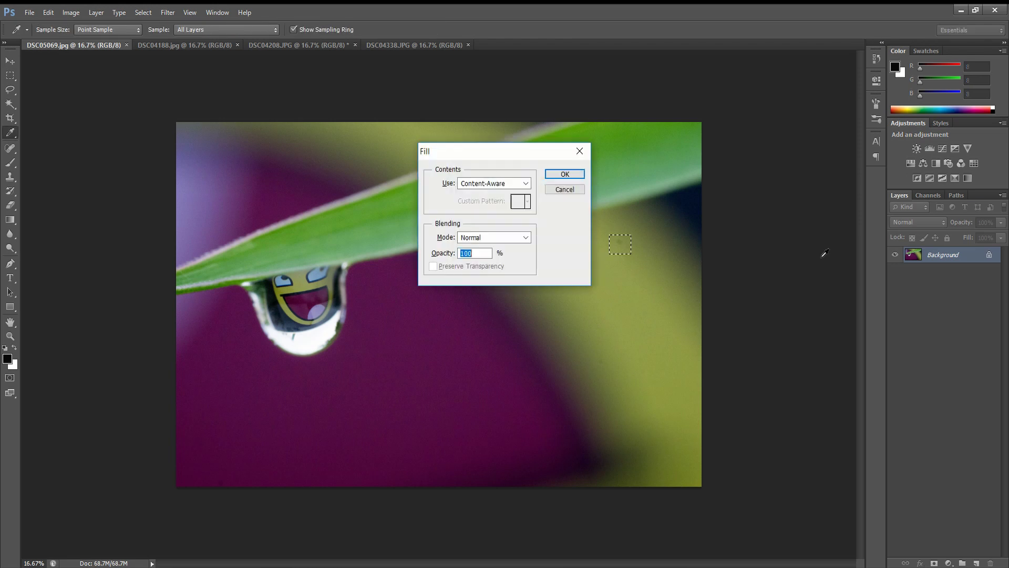
{"action": "left_click", "coordinate": [480, 188]}
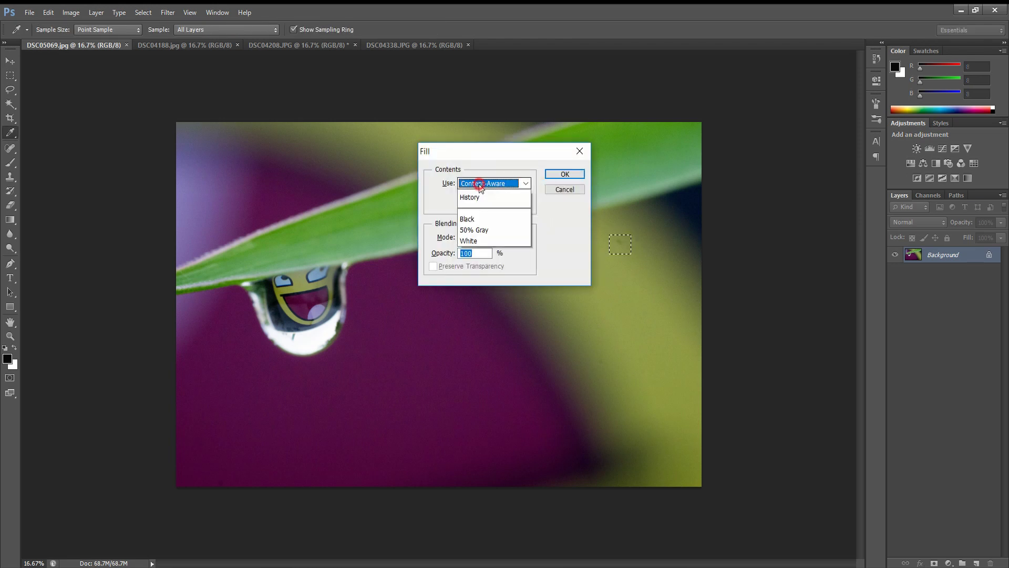
{"action": "left_click", "coordinate": [503, 169]}
{"action": "left_click", "coordinate": [563, 174]}
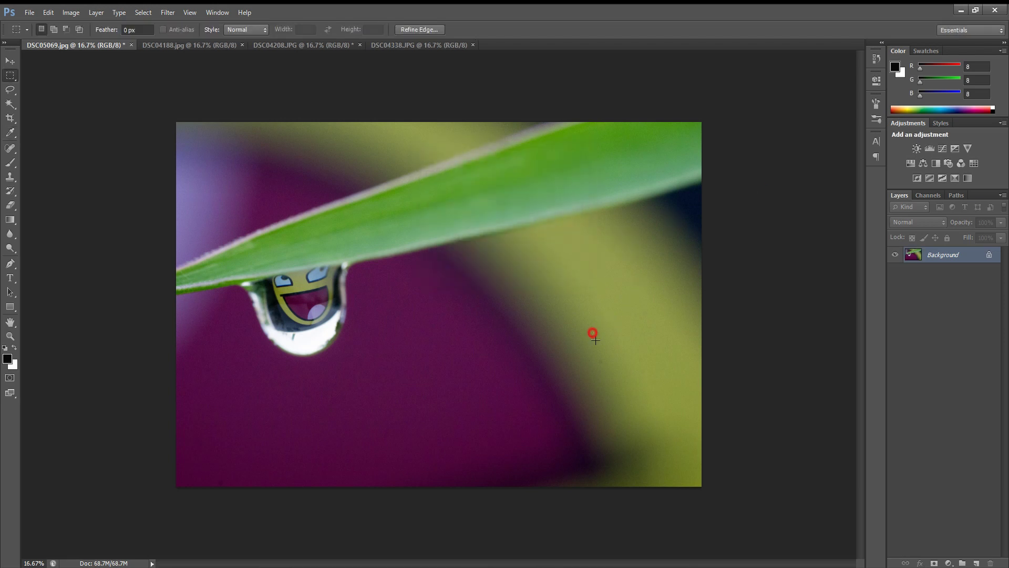
Content-Aware Fill the tall dust streak right of the drop, then deselect
{"action": "left_click_drag", "start_coordinate": [592, 332], "coordinate": [610, 372]}
{"action": "key", "text": "shift+BackSpace"}
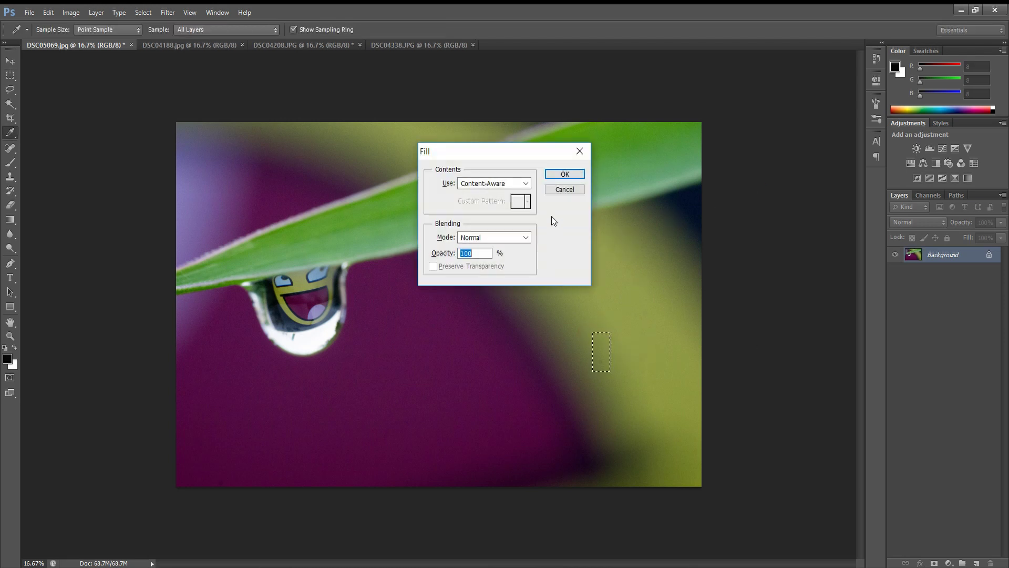
{"action": "left_click", "coordinate": [562, 174]}
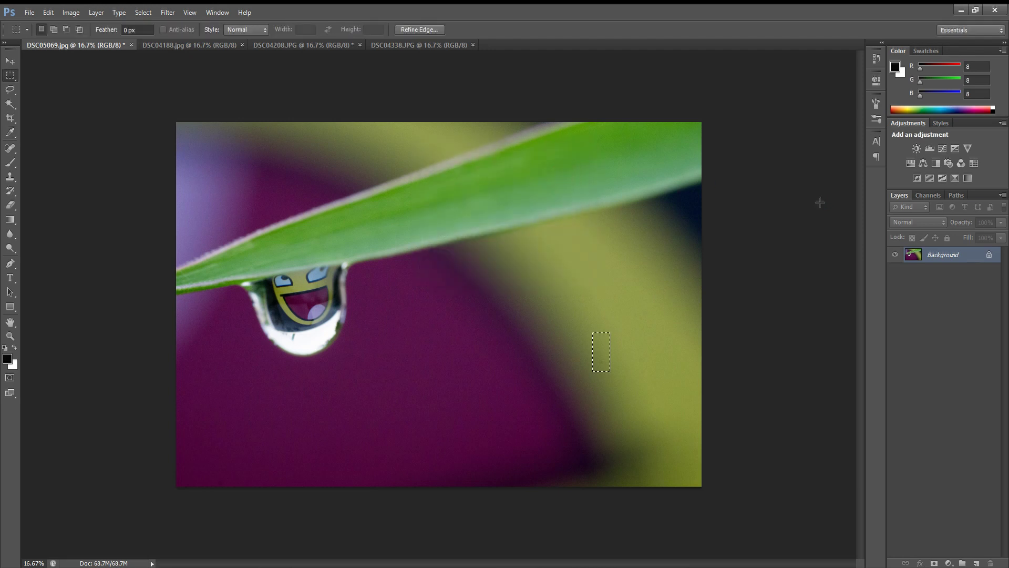
{"action": "key", "text": "ctrl+d"}
{"action": "key", "text": "ctrl+shift+d"}
{"action": "left_click", "coordinate": [817, 252]}
Set up the Clone Stamp with a 178 px Soft Round brush
{"action": "left_click", "coordinate": [9, 178]}
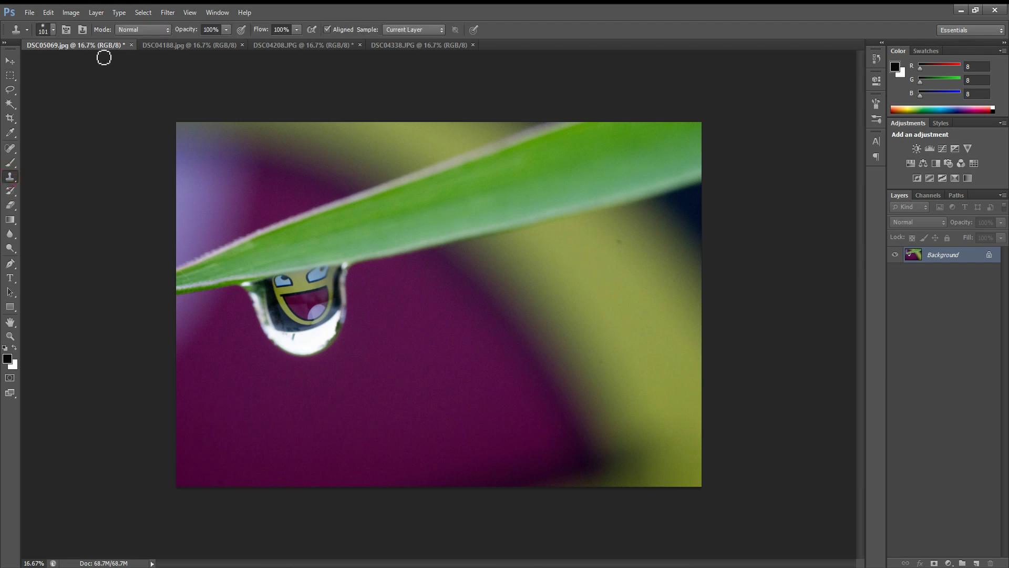
{"action": "left_click", "coordinate": [52, 31]}
{"action": "left_click", "coordinate": [87, 64]}
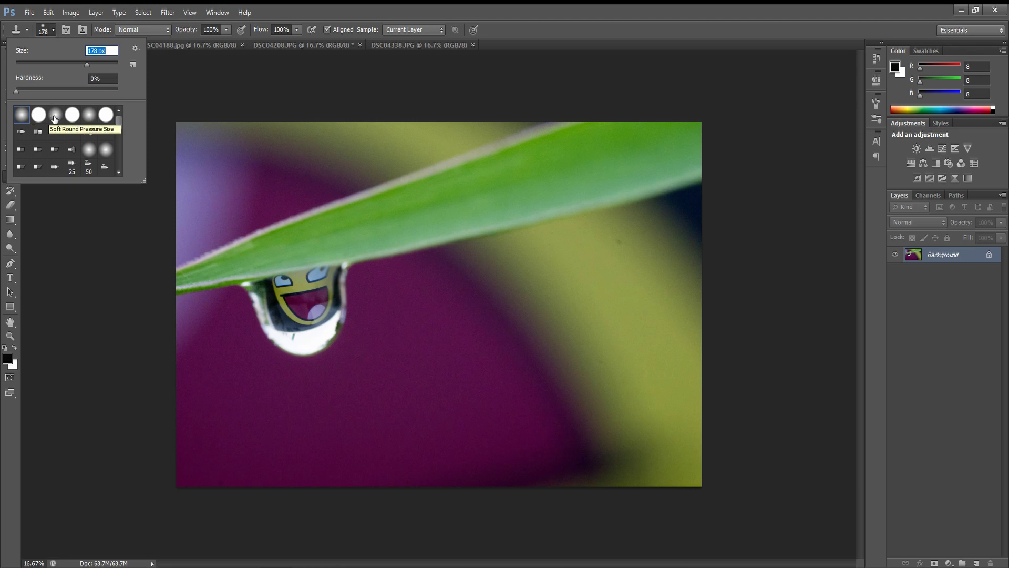
{"action": "left_click", "coordinate": [23, 116]}
{"action": "left_click", "coordinate": [799, 266]}
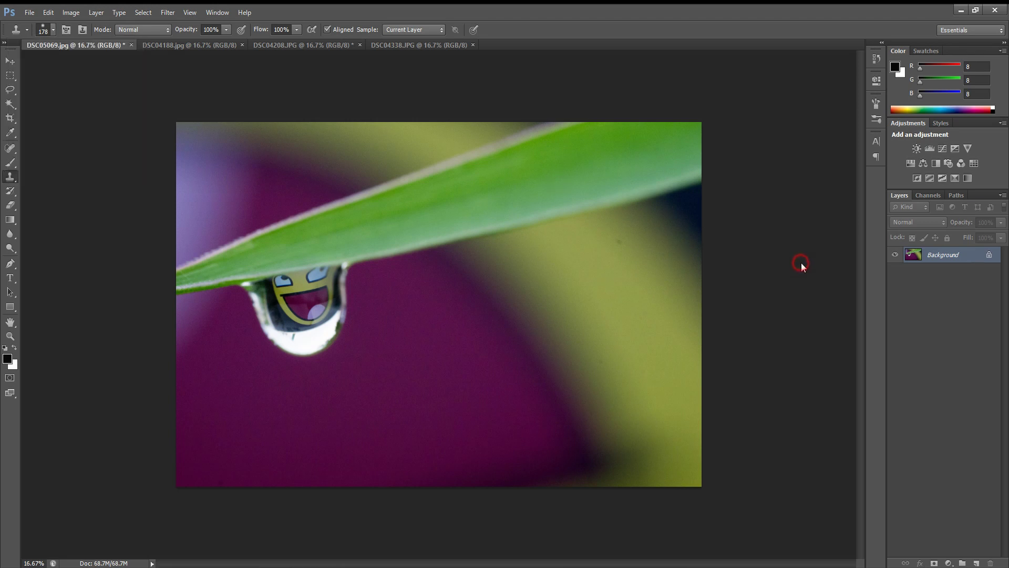
{"action": "left_click", "coordinate": [504, 229]}
Sample clean yellow background and clone over three dust specks below the drop
{"action": "key", "text": "alt"}
{"action": "left_click", "coordinate": [628, 264], "text": "alt"}
{"action": "left_click", "coordinate": [585, 338]}
{"action": "left_click", "coordinate": [590, 322], "text": "alt"}
{"action": "left_click", "coordinate": [602, 362]}
{"action": "left_click", "coordinate": [601, 341]}
{"action": "left_click", "coordinate": [10, 75]}
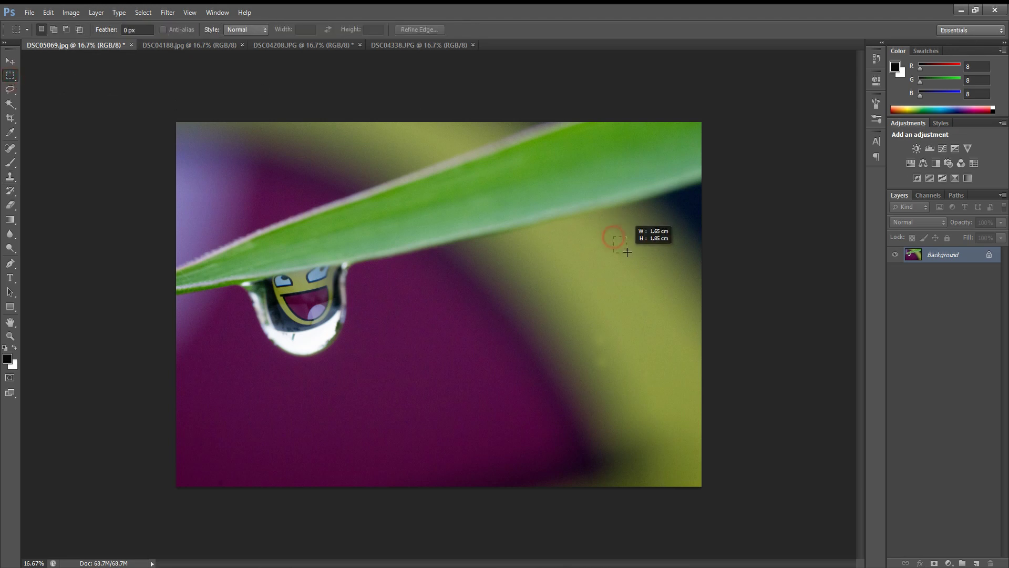
Content-Aware Fill the speck near the leaf edge and deselect
{"action": "left_click_drag", "start_coordinate": [613, 237], "coordinate": [630, 253]}
{"action": "key", "text": "i"}
{"action": "key", "text": "shift+BackSpace"}
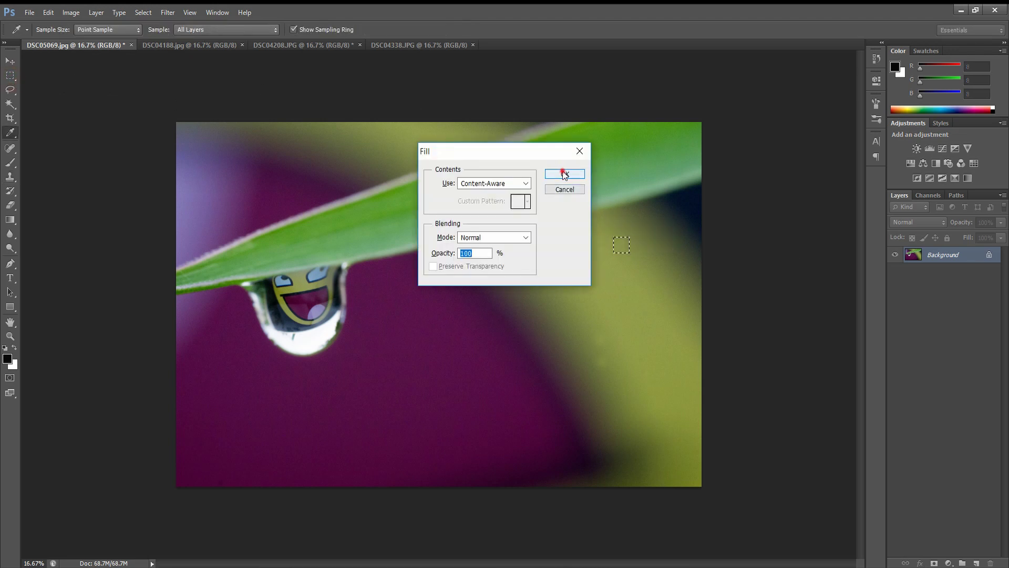
{"action": "left_click", "coordinate": [563, 172]}
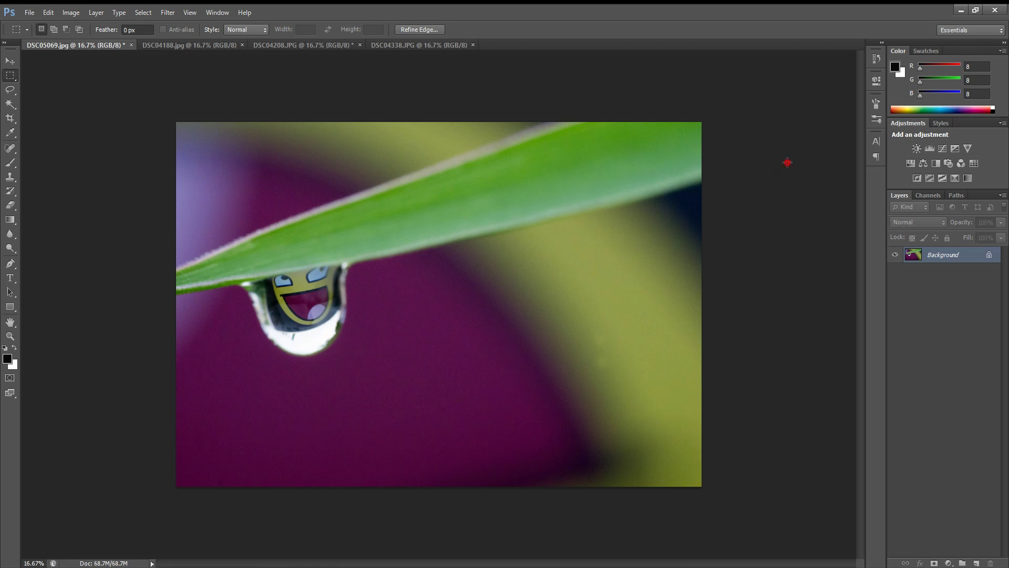
{"action": "left_click", "coordinate": [787, 163]}
{"action": "left_click", "coordinate": [591, 328]}
Content-Aware Fill two more specks lower in the yellow background, deselecting after each
{"action": "left_click_drag", "start_coordinate": [598, 339], "coordinate": [610, 348]}
{"action": "key", "text": "shift+BackSpace"}
{"action": "key", "text": "Return"}
{"action": "left_click", "coordinate": [784, 266]}
{"action": "left_click_drag", "start_coordinate": [585, 348], "coordinate": [617, 369]}
{"action": "key", "text": "shift+BackSpace"}
{"action": "key", "text": "Return"}
{"action": "left_click", "coordinate": [780, 294]}
On DSC04188.jpg, clone clean background over two dust spots, one near the bottom
{"action": "left_click", "coordinate": [181, 45]}
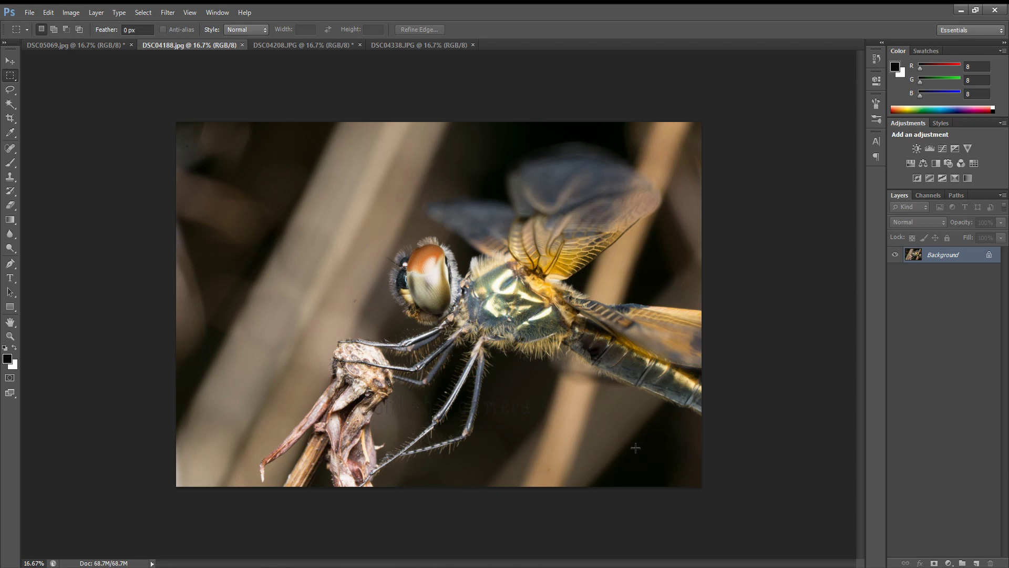
{"action": "left_click", "coordinate": [10, 176]}
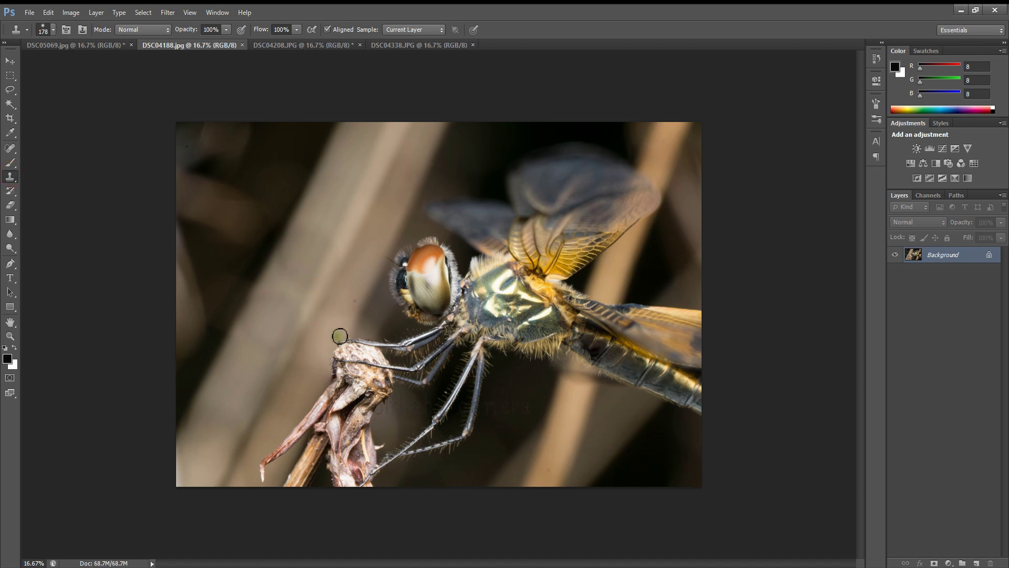
{"action": "left_click", "coordinate": [361, 292], "text": "alt"}
{"action": "left_click", "coordinate": [357, 300]}
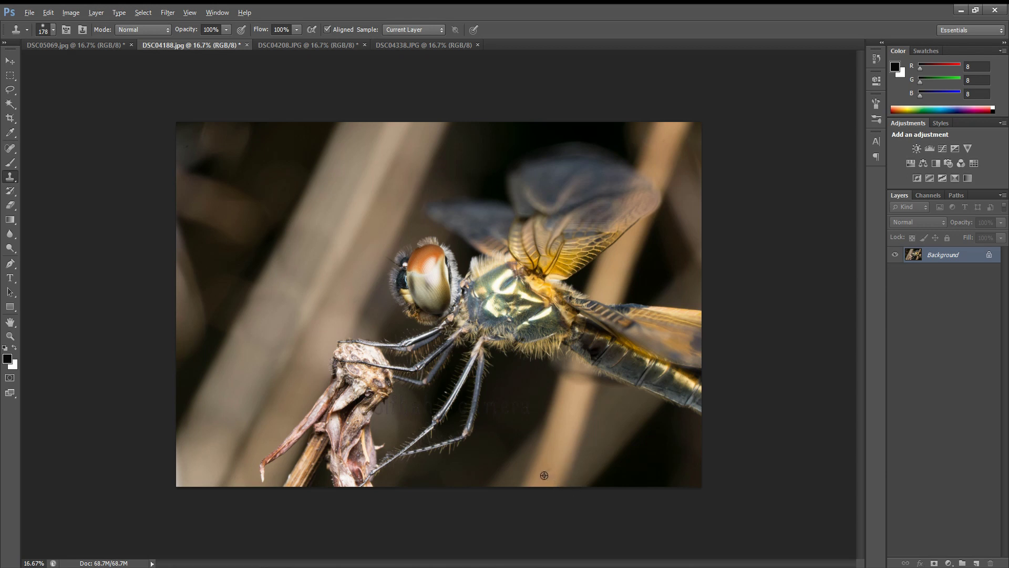
{"action": "left_click", "coordinate": [544, 475], "text": "alt"}
On DSC04208.JPG, paint out the bright speck in the dark top-right background
{"action": "left_click", "coordinate": [324, 45]}
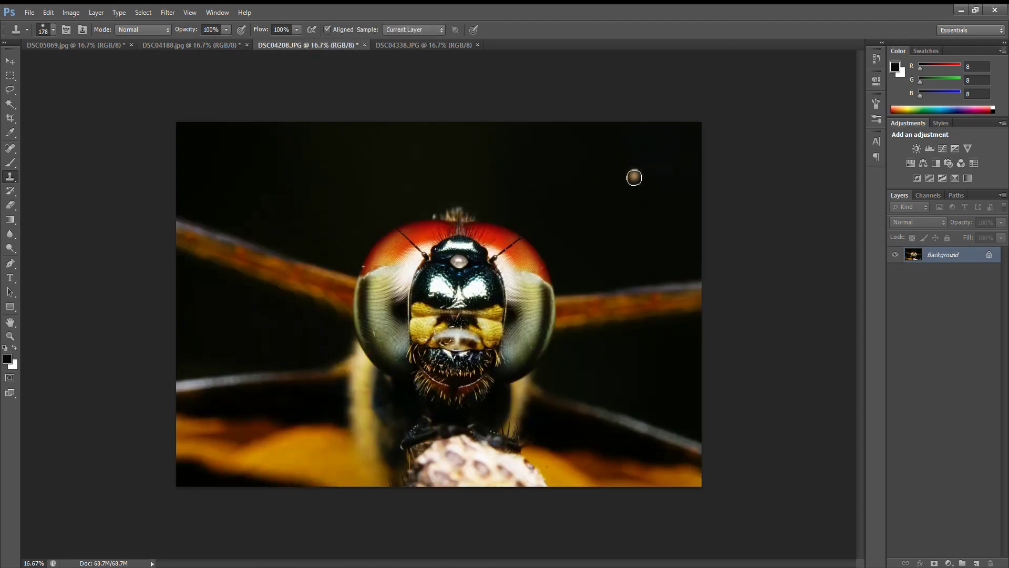
{"action": "left_click_drag", "start_coordinate": [628, 183], "coordinate": [630, 263]}
{"action": "left_click", "coordinate": [10, 75]}
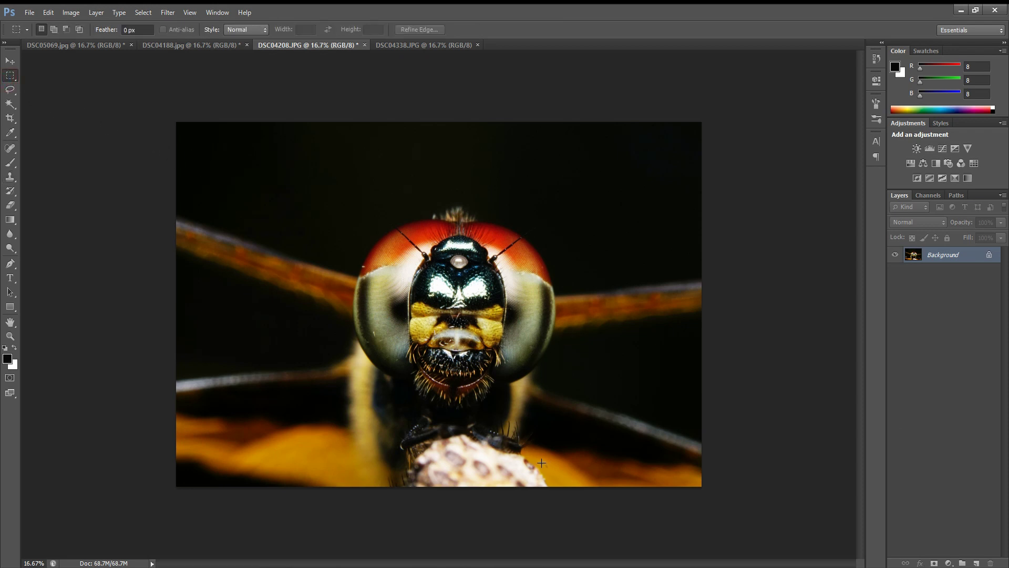
Content-Aware Fill the speck near the bottom knob, then bring up DSC04338.JPG
{"action": "left_click_drag", "start_coordinate": [541, 463], "coordinate": [551, 470]}
{"action": "key", "text": "Delete"}
{"action": "left_click", "coordinate": [569, 174]}
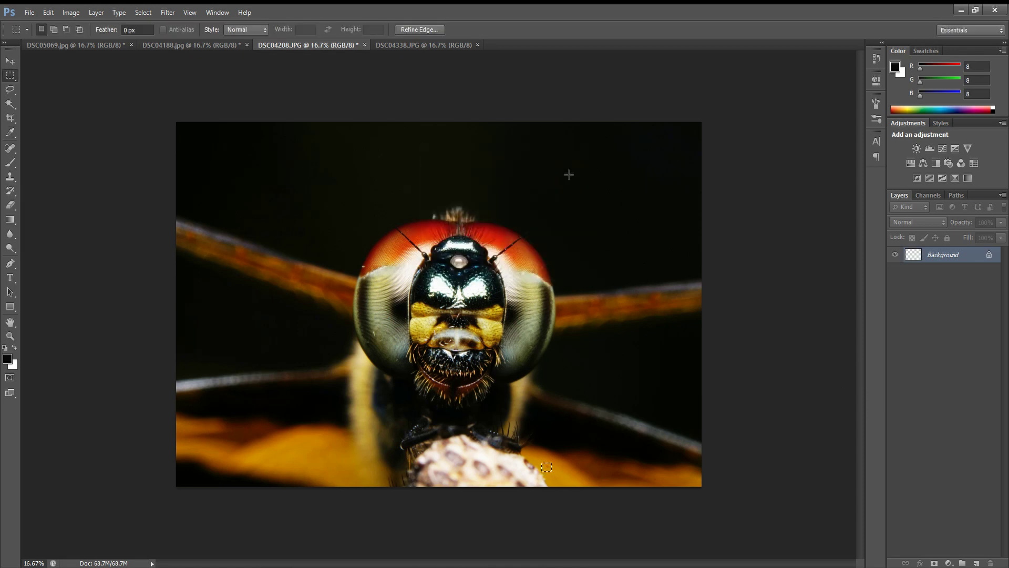
{"action": "key", "text": "ctrl+d"}
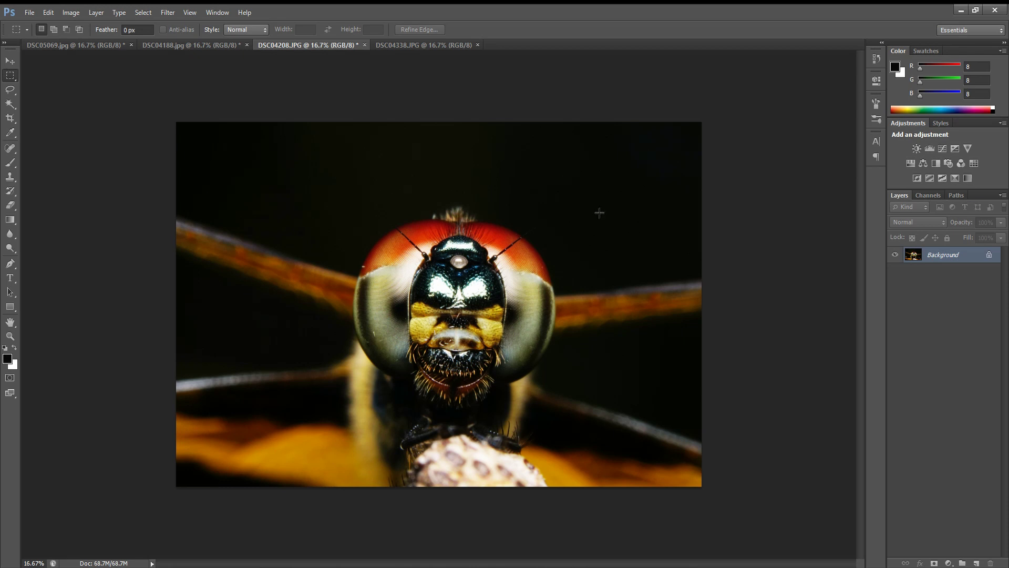
{"action": "left_click", "coordinate": [417, 49]}
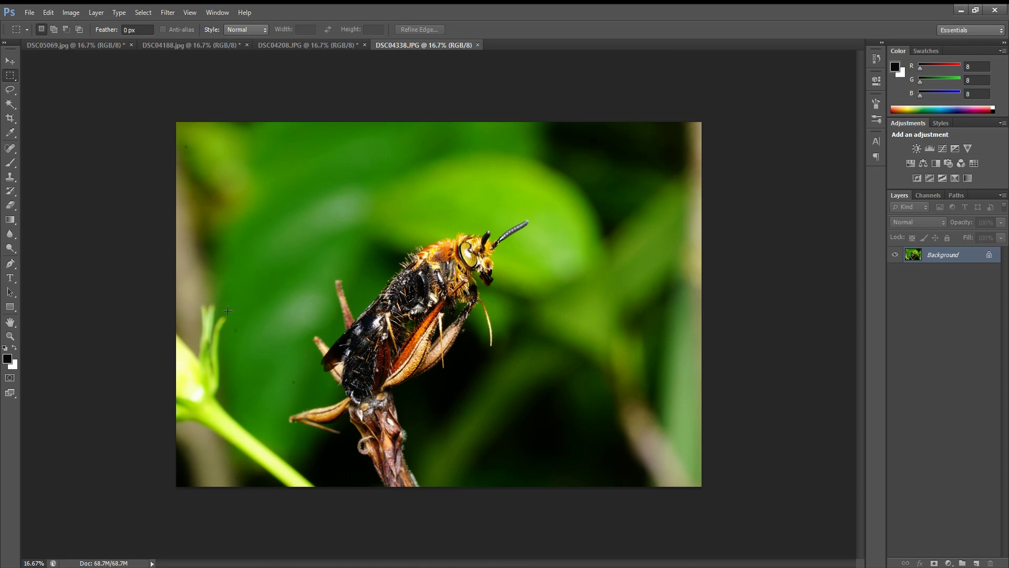
Content-Aware Fill two specks left of the wasp and its legs
{"action": "left_click_drag", "start_coordinate": [229, 321], "coordinate": [242, 338]}
{"action": "key", "text": "shift+BackSpace"}
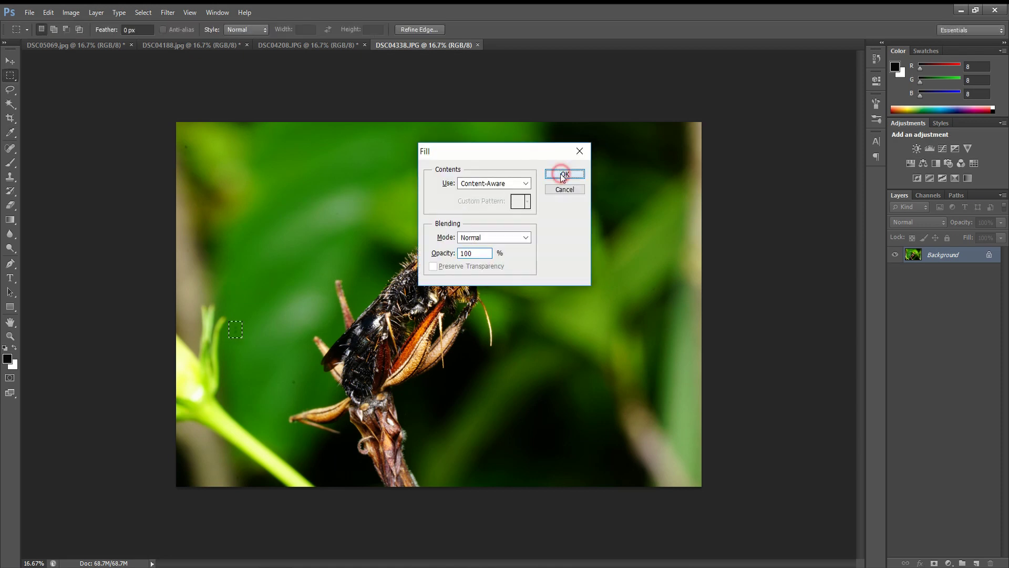
{"action": "left_click", "coordinate": [565, 172]}
{"action": "left_click_drag", "start_coordinate": [286, 374], "coordinate": [305, 388]}
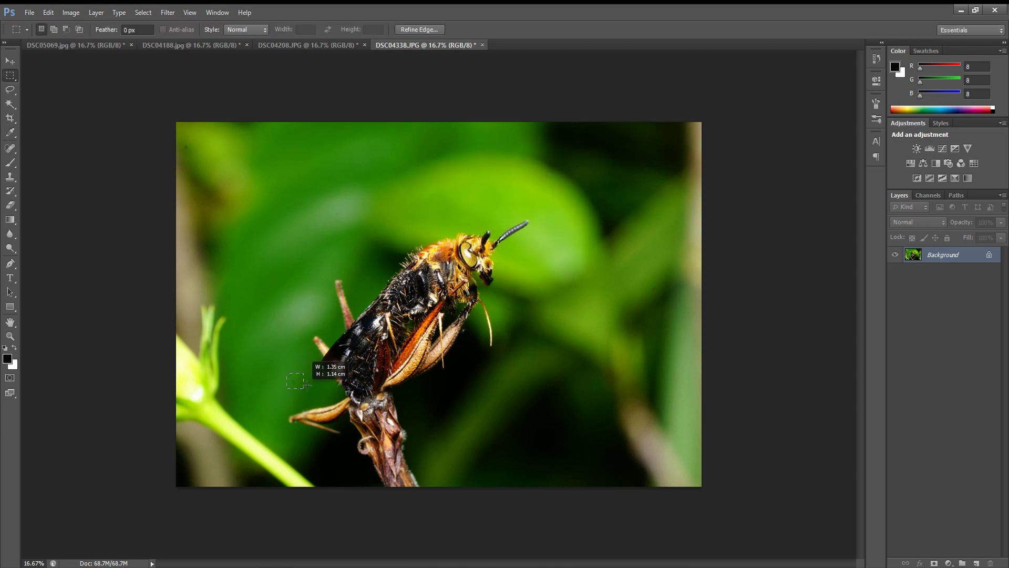
{"action": "key", "text": "shift+BackSpace"}
{"action": "left_click", "coordinate": [563, 176]}
{"action": "key", "text": "m"}
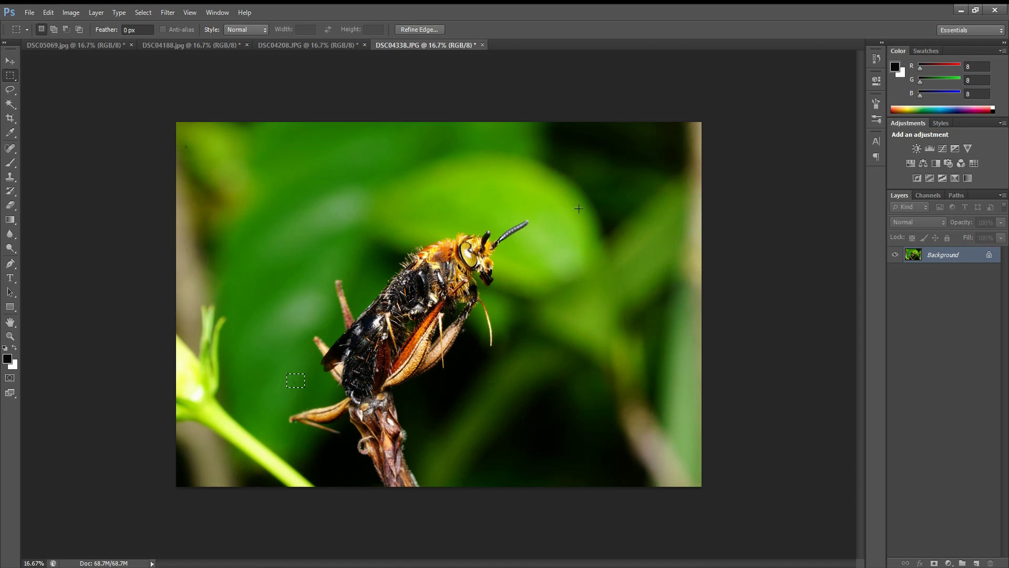
{"action": "left_click", "coordinate": [361, 190]}
Content-Aware Fill two spots near the photo's top-left corner
{"action": "left_click_drag", "start_coordinate": [179, 141], "coordinate": [192, 150]}
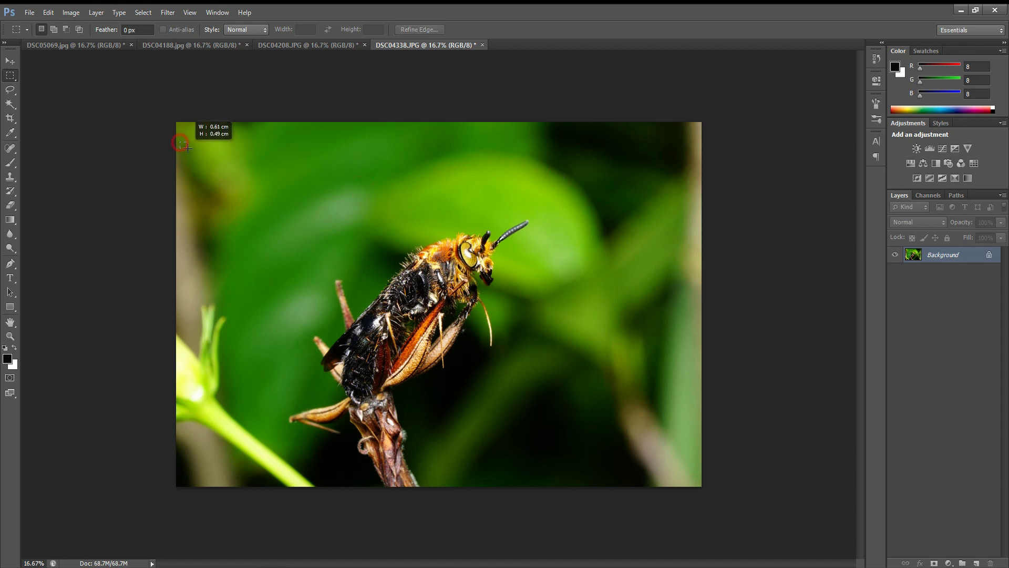
{"action": "key", "text": "shift+BackSpace"}
{"action": "left_click", "coordinate": [563, 174]}
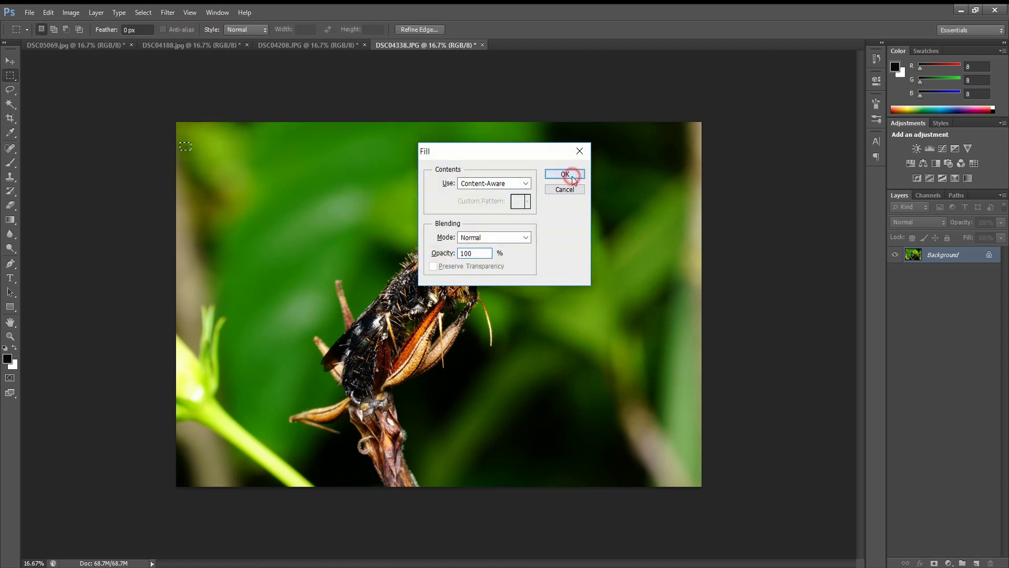
{"action": "left_click_drag", "start_coordinate": [188, 169], "coordinate": [200, 178]}
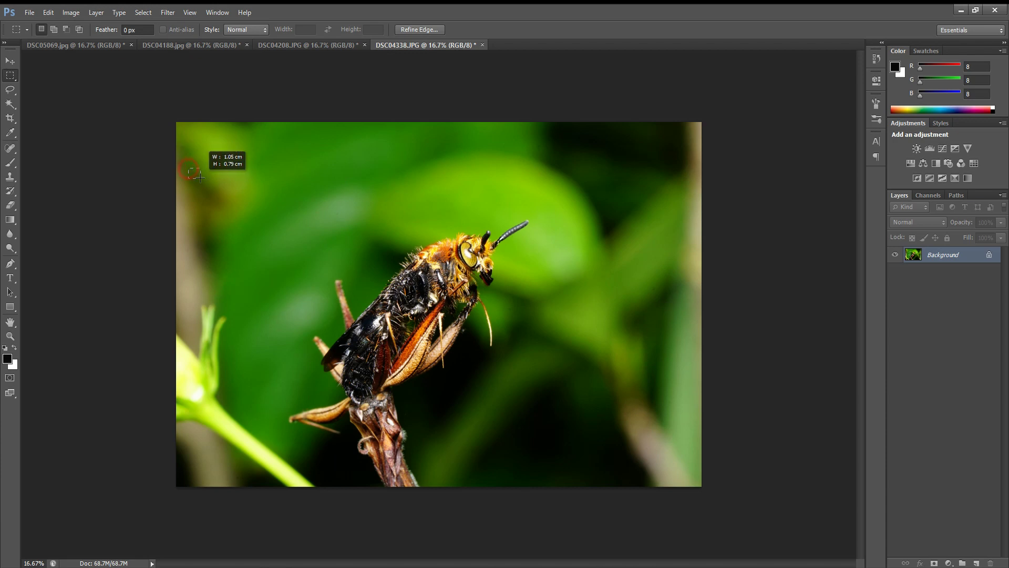
{"action": "key", "text": "shift+BackSpace"}
{"action": "left_click", "coordinate": [569, 176]}
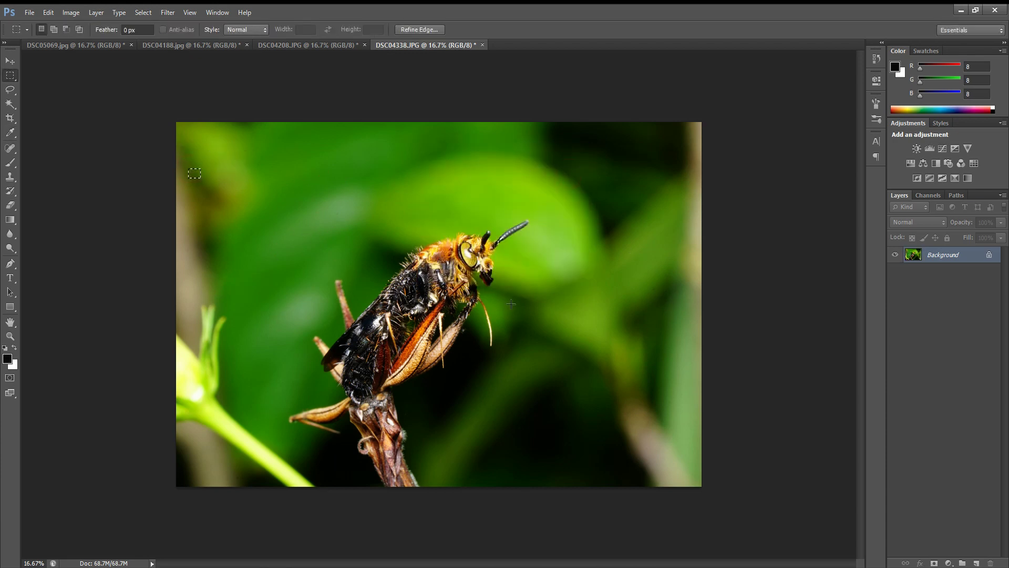
Content-Aware Fill three spots in the right and lower-right background beside the insect
{"action": "left_click_drag", "start_coordinate": [506, 305], "coordinate": [515, 314]}
{"action": "key", "text": "shift+BackSpace"}
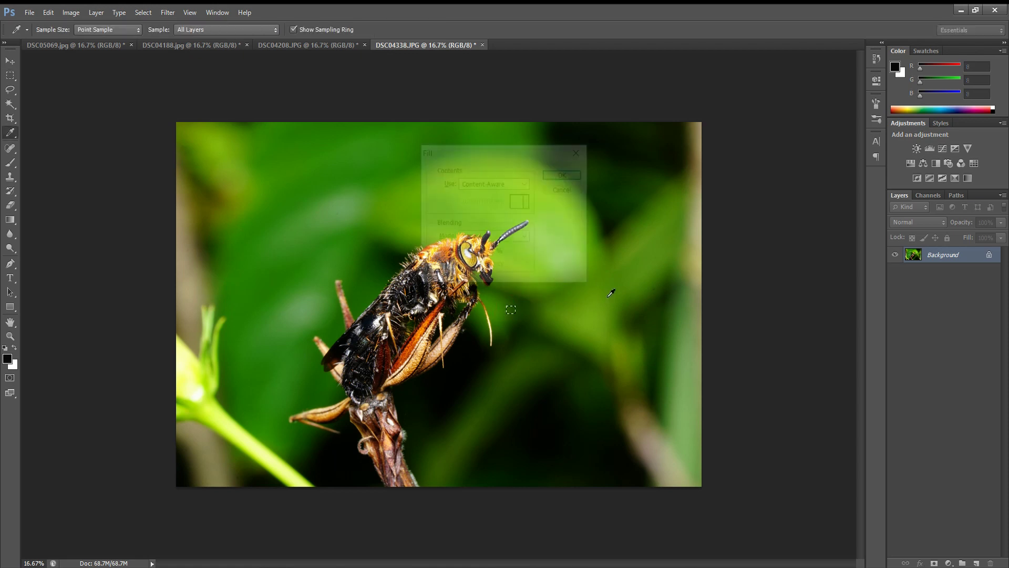
{"action": "left_click", "coordinate": [562, 175]}
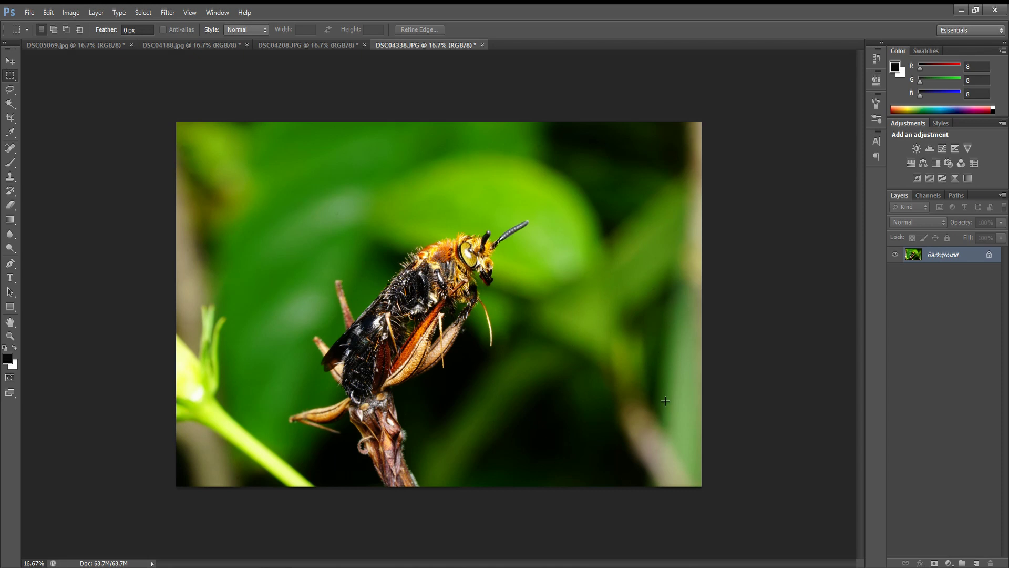
{"action": "left_click_drag", "start_coordinate": [666, 401], "coordinate": [675, 410]}
{"action": "key", "text": "shift+BackSpace"}
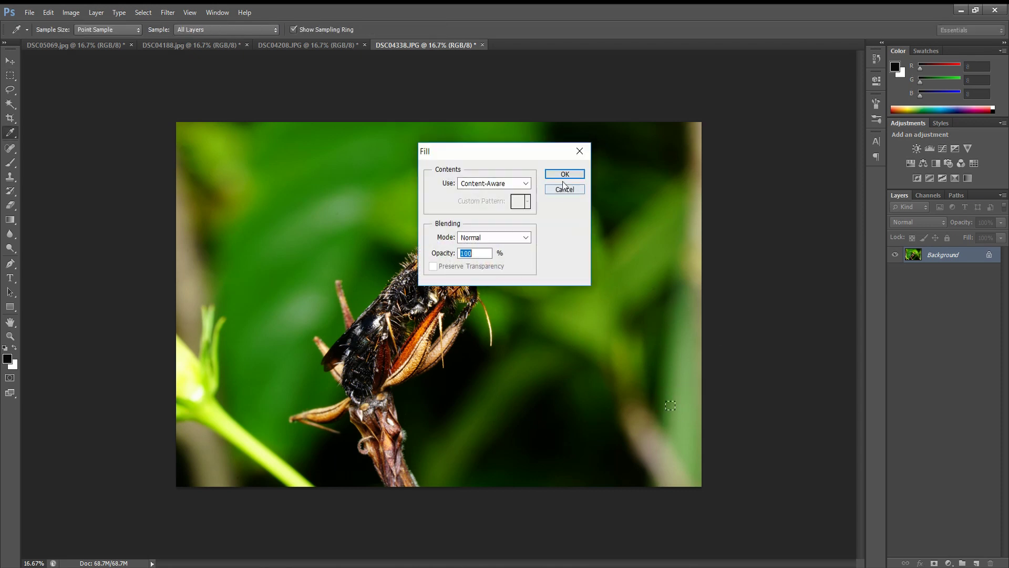
{"action": "left_click", "coordinate": [561, 175]}
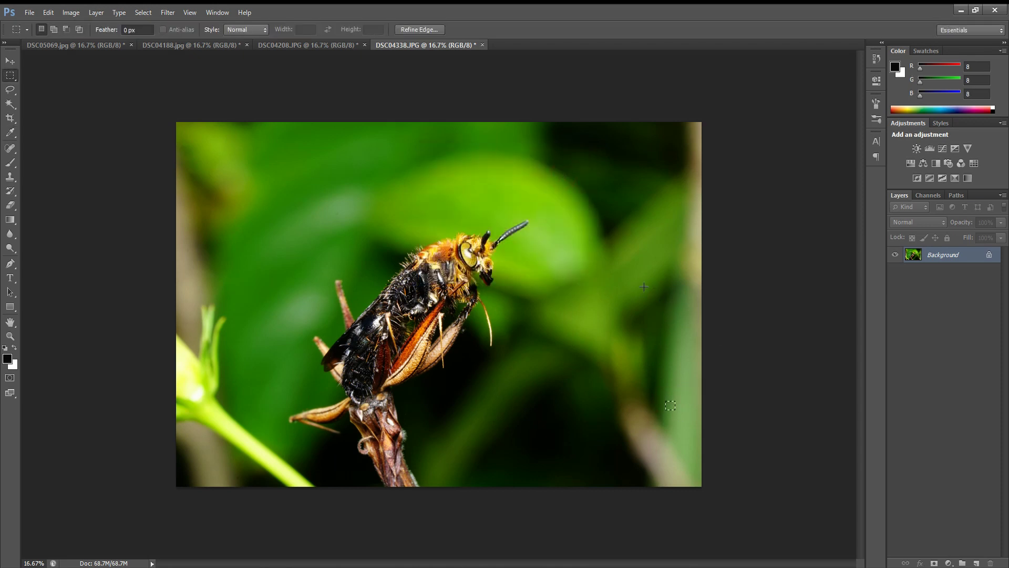
{"action": "left_click_drag", "start_coordinate": [648, 284], "coordinate": [656, 294]}
{"action": "key", "text": "shift+BackSpace"}
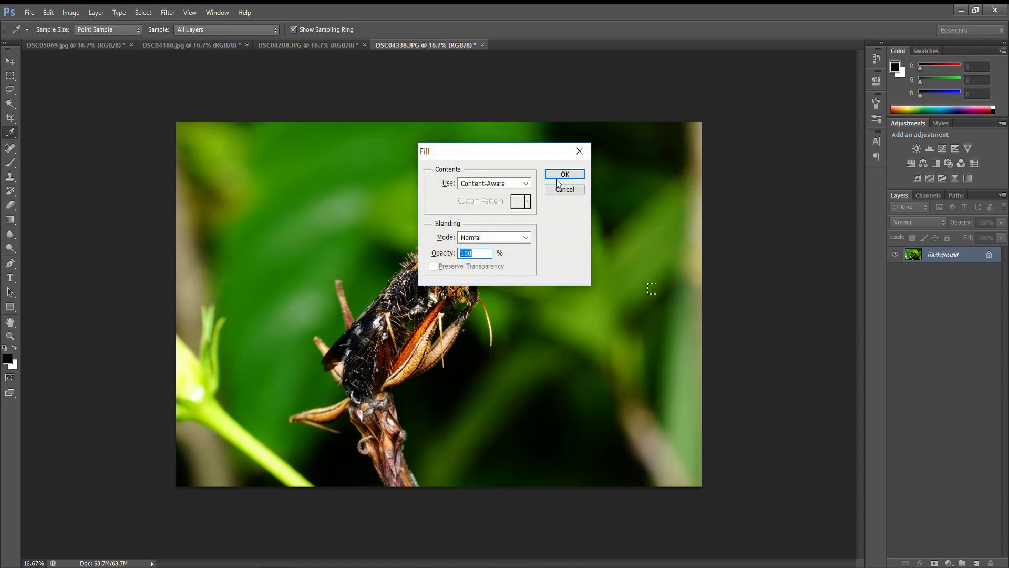
{"action": "left_click", "coordinate": [559, 175]}
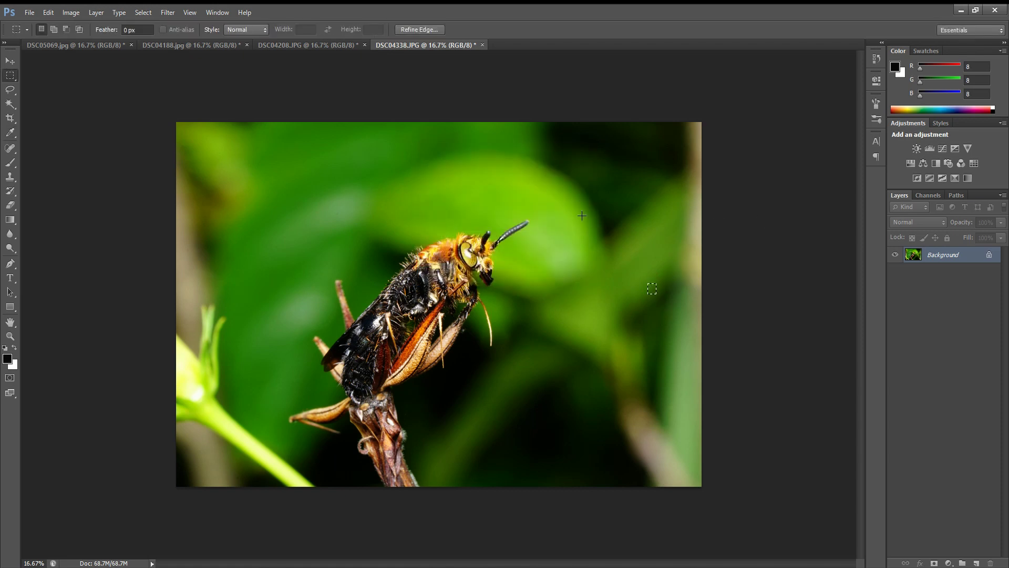
Content-Aware Fill a spot in the leaf above-left of the wasp and deselect
{"action": "left_click", "coordinate": [636, 222]}
{"action": "left_click_drag", "start_coordinate": [331, 205], "coordinate": [344, 218]}
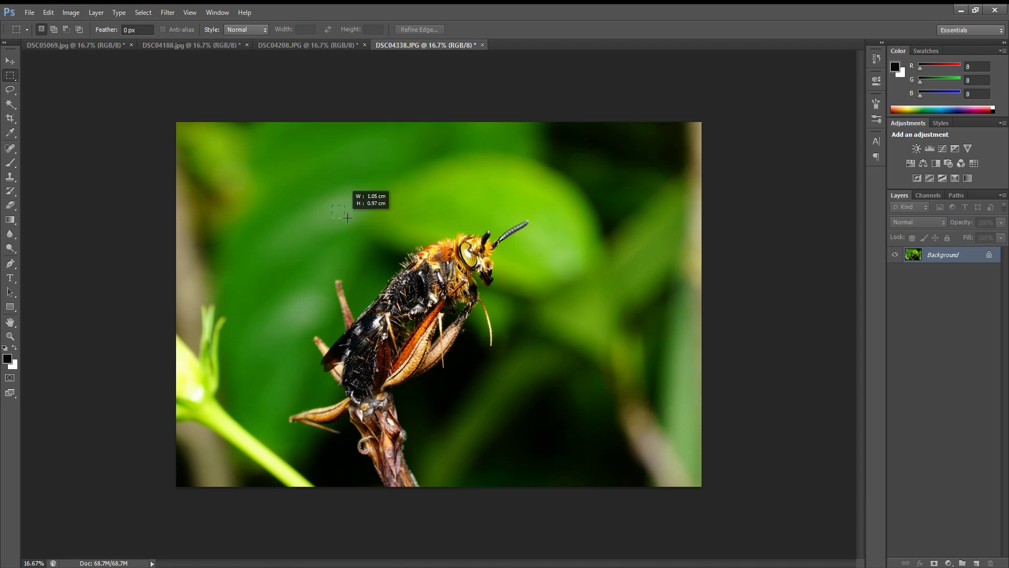
{"action": "key", "text": "shift+F5"}
{"action": "left_click", "coordinate": [563, 173]}
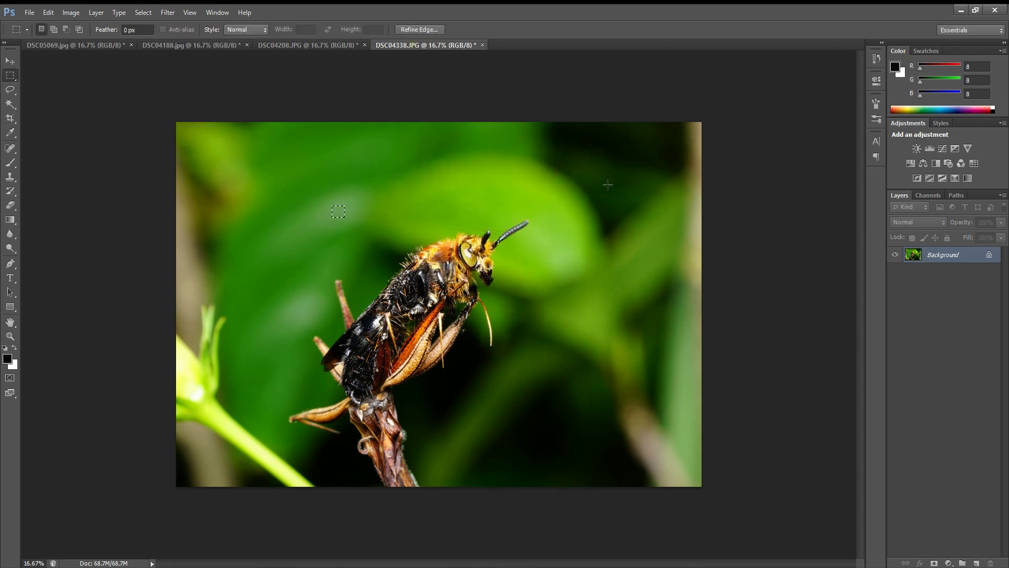
{"action": "key", "text": "ctrl+d"}
Content-Aware Fill spots above the wasp's head and near the top edge
{"action": "left_click_drag", "start_coordinate": [480, 179], "coordinate": [494, 189]}
{"action": "key", "text": "shift+F5"}
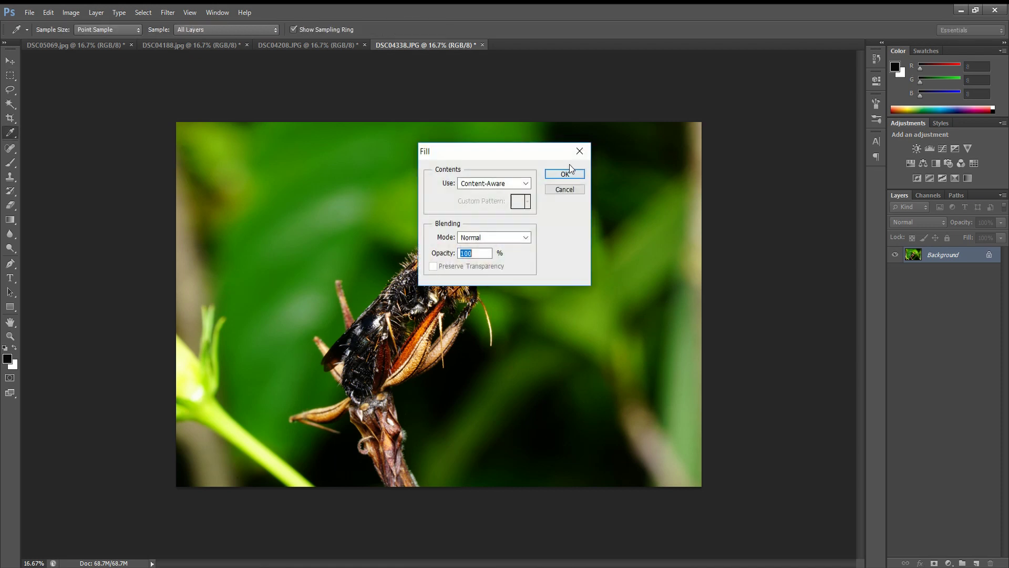
{"action": "left_click", "coordinate": [566, 173]}
{"action": "left_click_drag", "start_coordinate": [530, 143], "coordinate": [547, 156]}
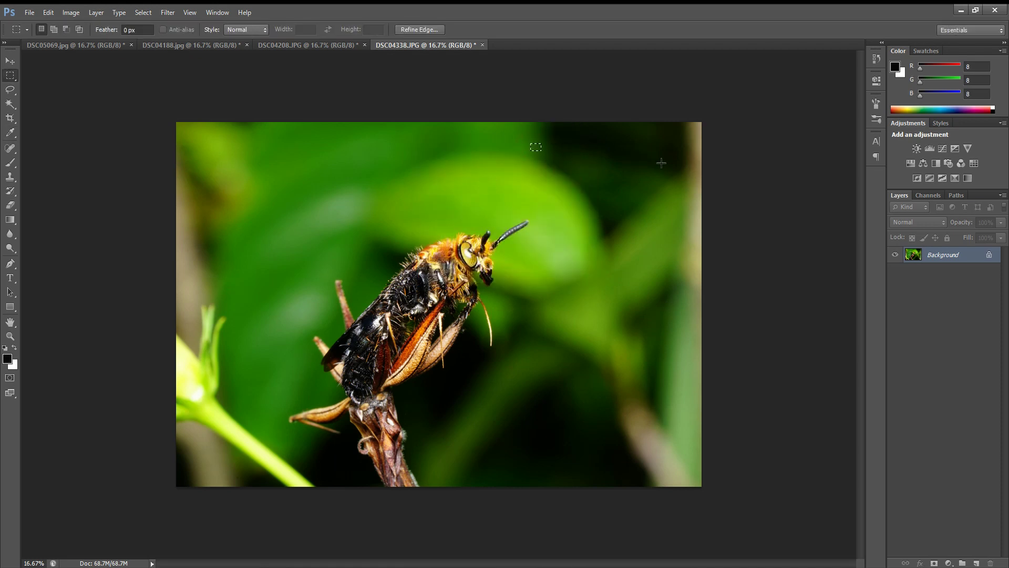
{"action": "key", "text": "shift+F5"}
{"action": "left_click", "coordinate": [572, 173]}
{"action": "left_click", "coordinate": [570, 227]}
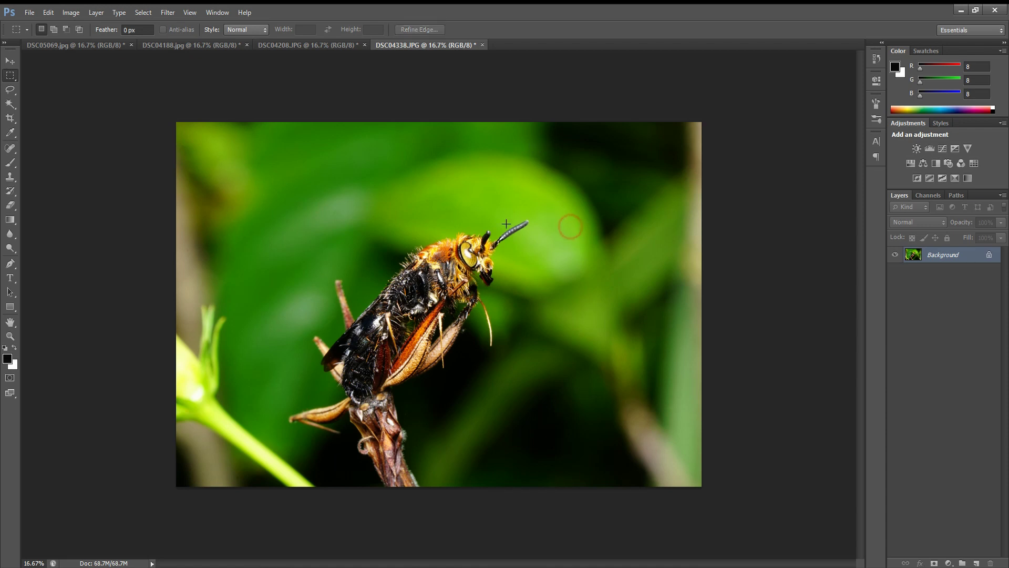
Content-Aware Fill the area around and beside the antenna tip, then deselect
{"action": "left_click_drag", "start_coordinate": [500, 222], "coordinate": [532, 238]}
{"action": "key", "text": "shift+F5"}
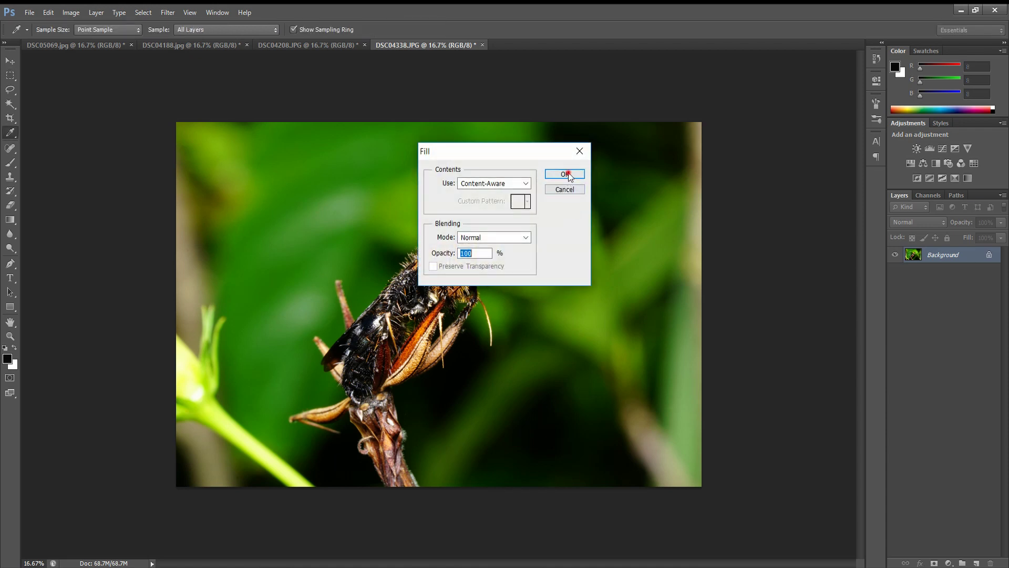
{"action": "left_click", "coordinate": [567, 171]}
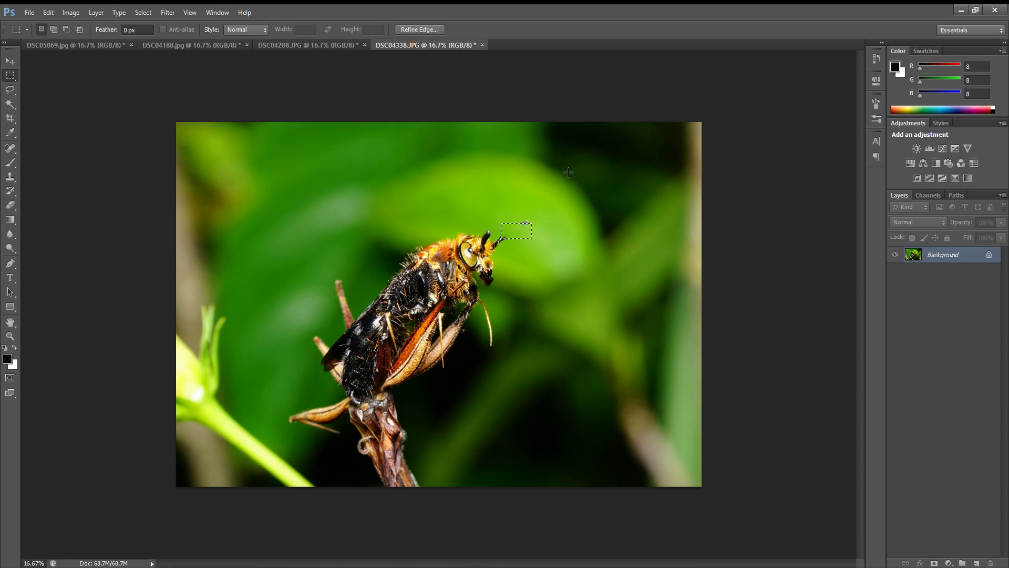
{"action": "left_click", "coordinate": [578, 179]}
{"action": "left_click_drag", "start_coordinate": [512, 214], "coordinate": [540, 229]}
{"action": "key", "text": "shift+F5"}
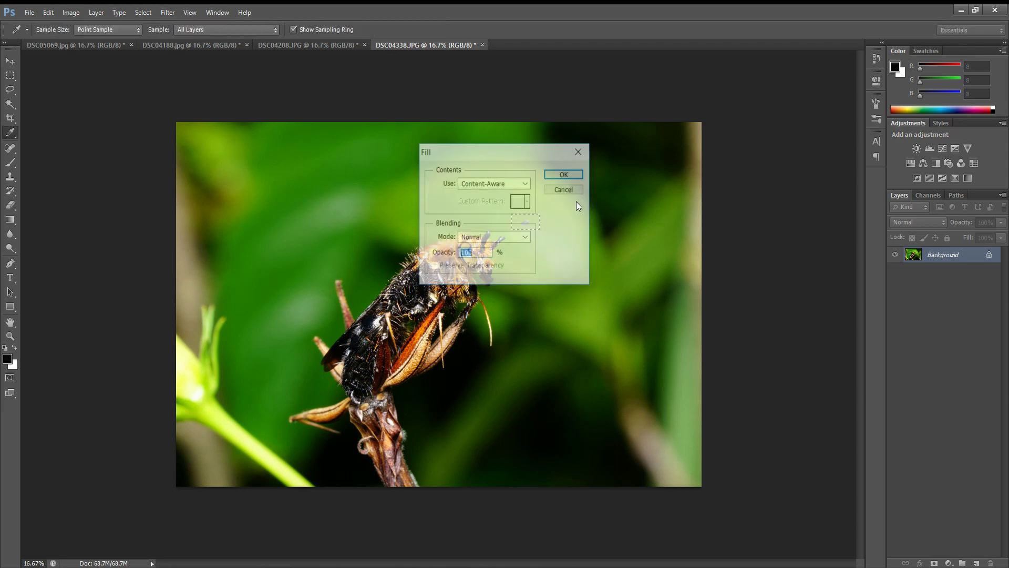
{"action": "left_click", "coordinate": [565, 174]}
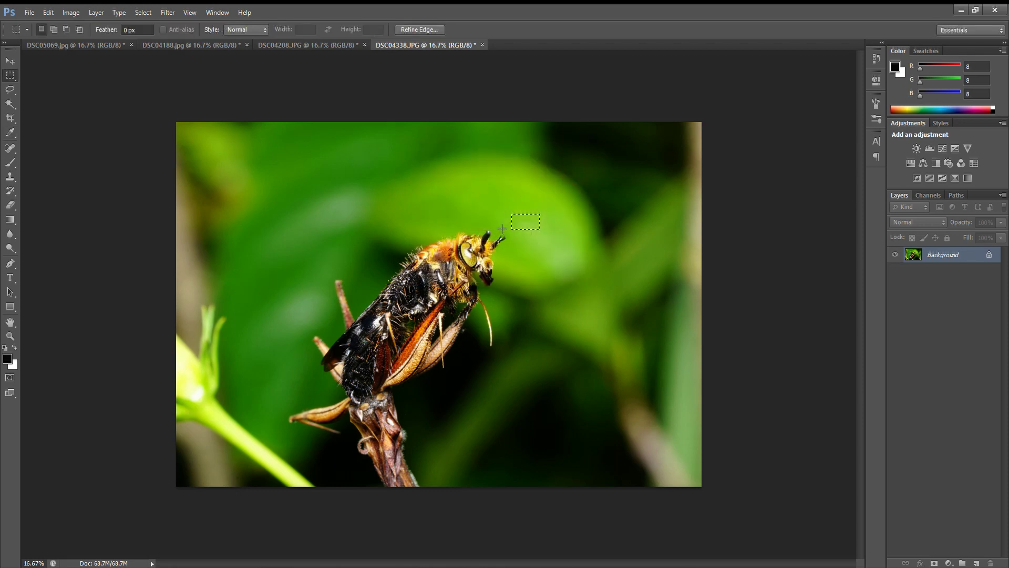
{"action": "key", "text": "shift+F5"}
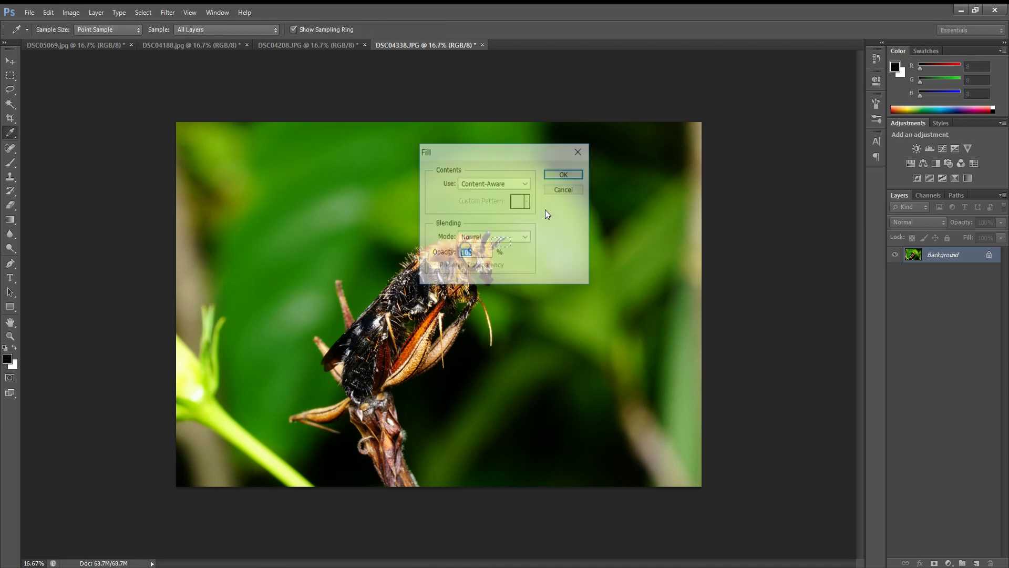
{"action": "left_click", "coordinate": [564, 174]}
{"action": "left_click", "coordinate": [605, 175]}
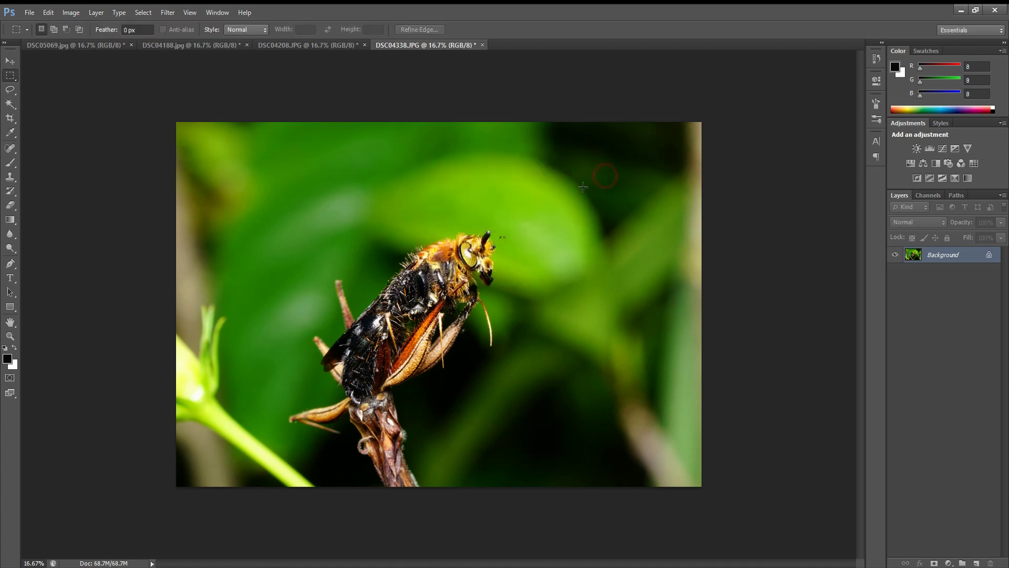